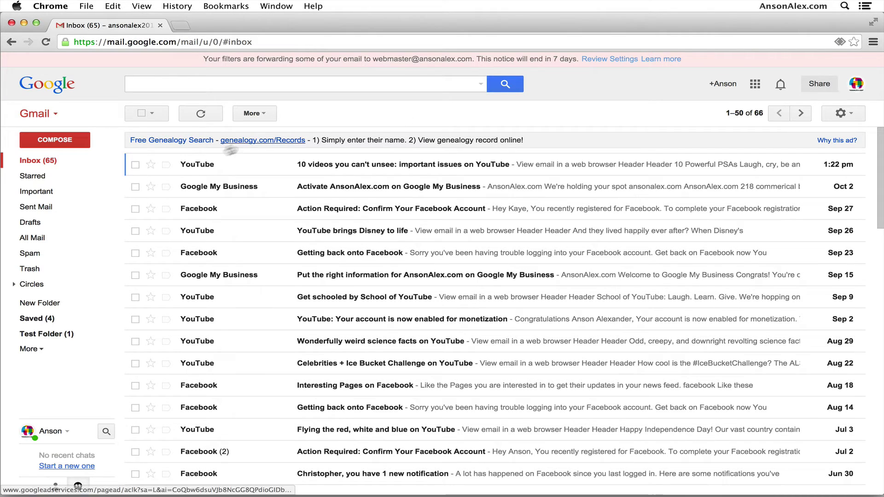
left_click(135, 165)
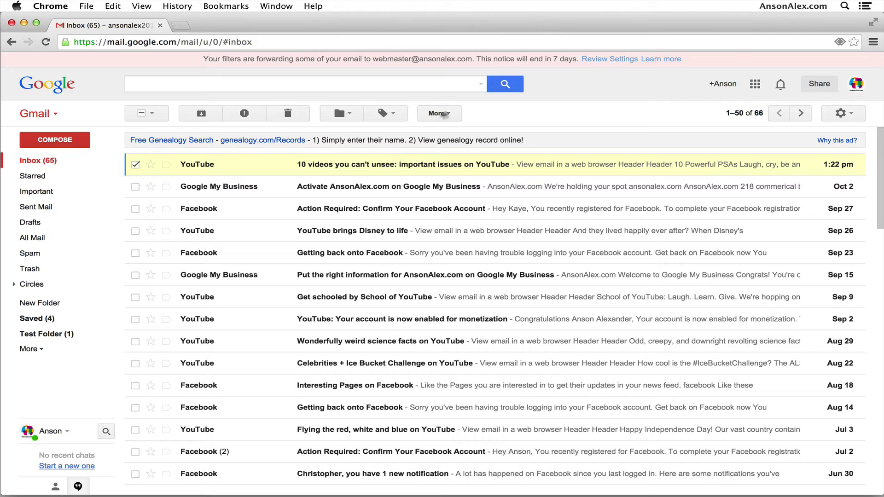
left_click(439, 113)
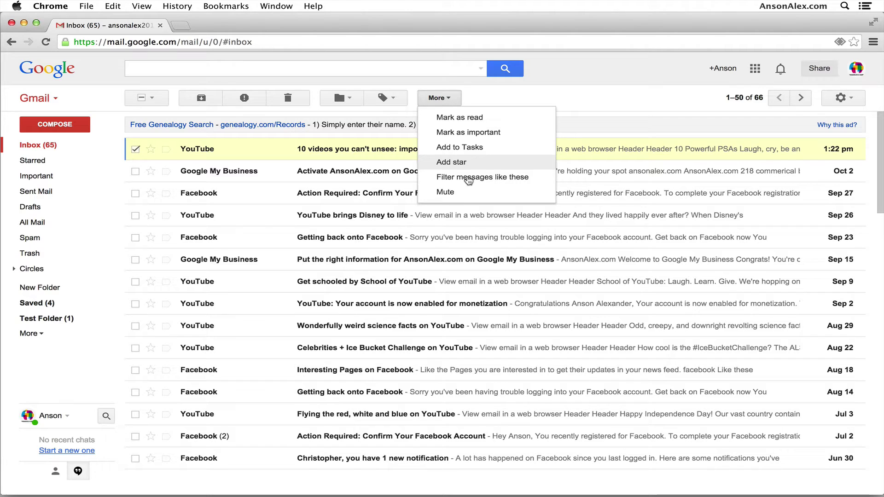
left_click(611, 96)
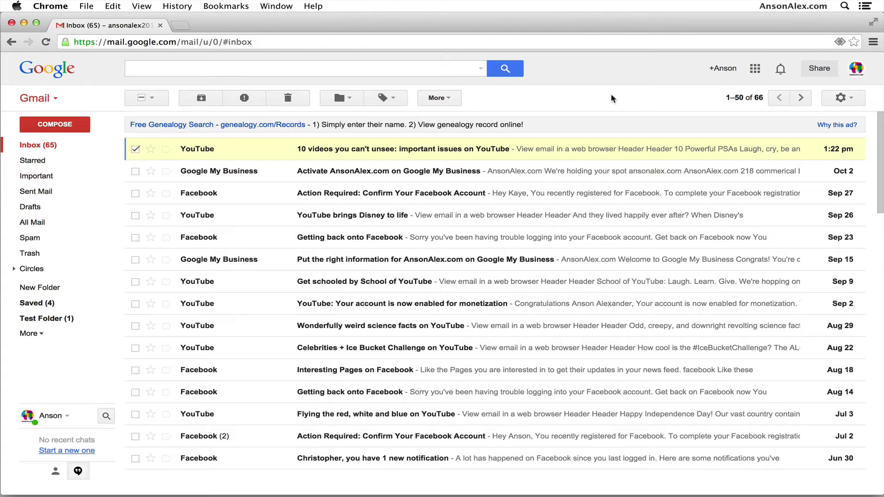
left_click(854, 104)
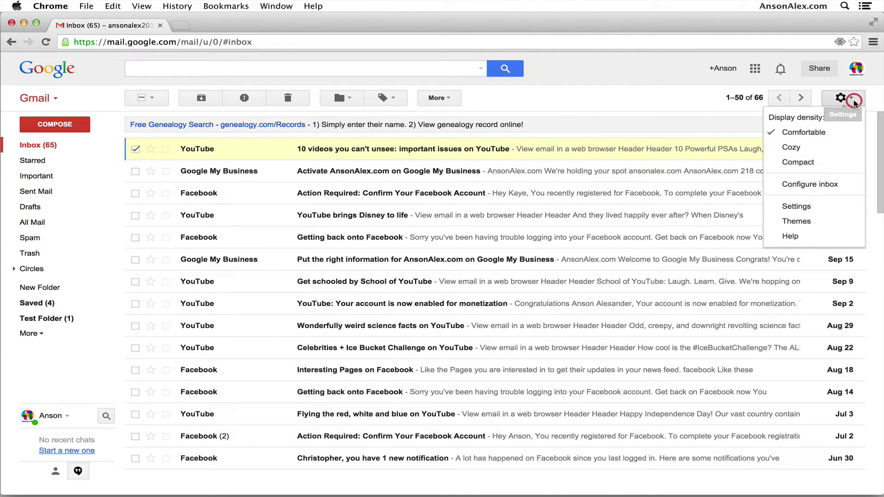
left_click(820, 213)
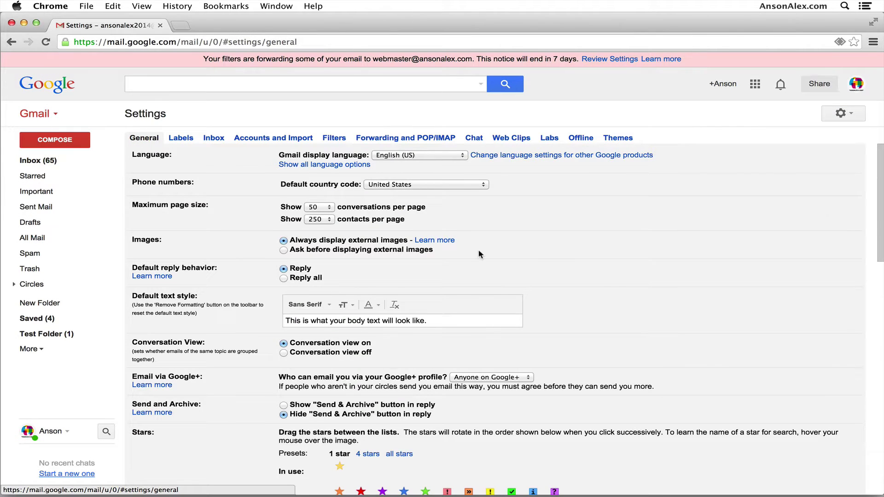
scroll(479, 250, "down", 5)
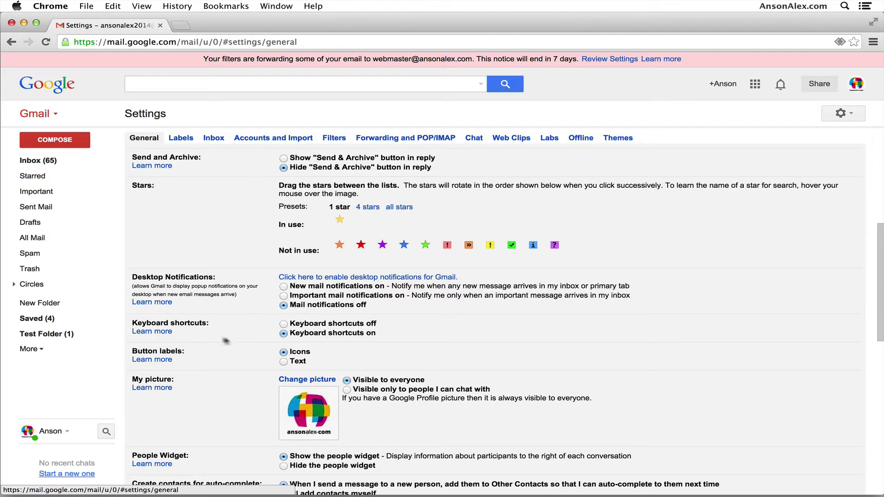
left_click(283, 334)
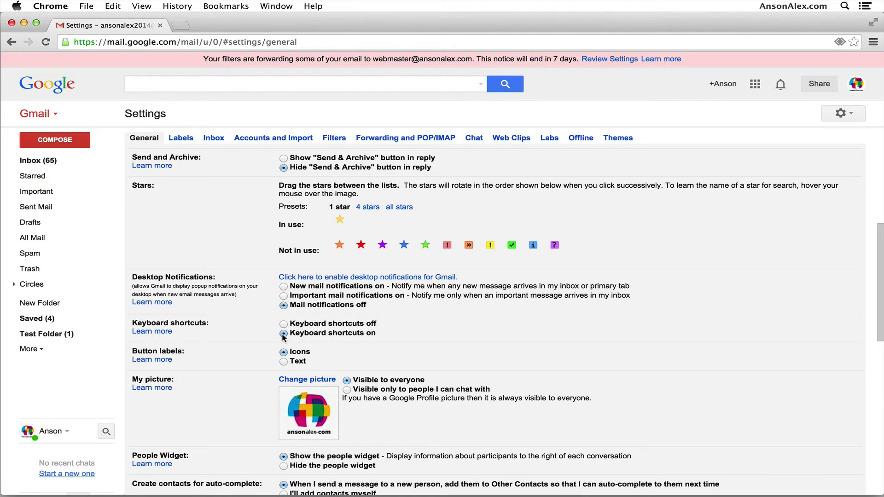
scroll(283, 336, "down", 15)
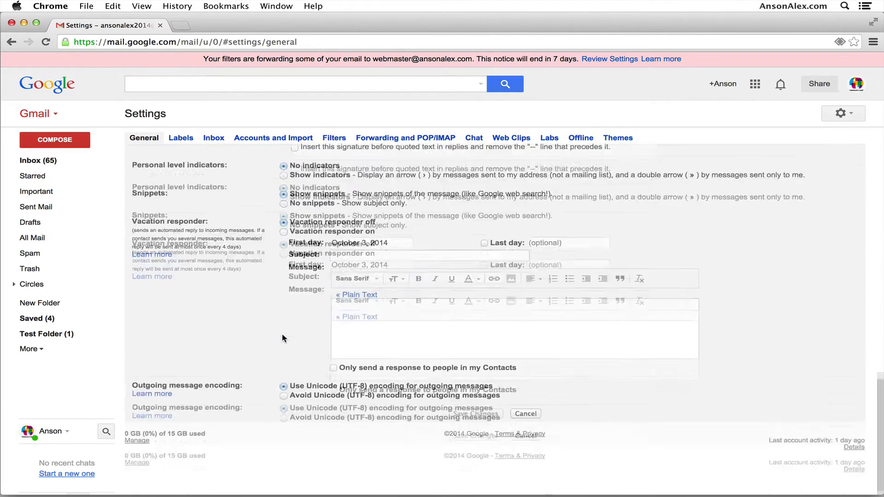
left_click(482, 376)
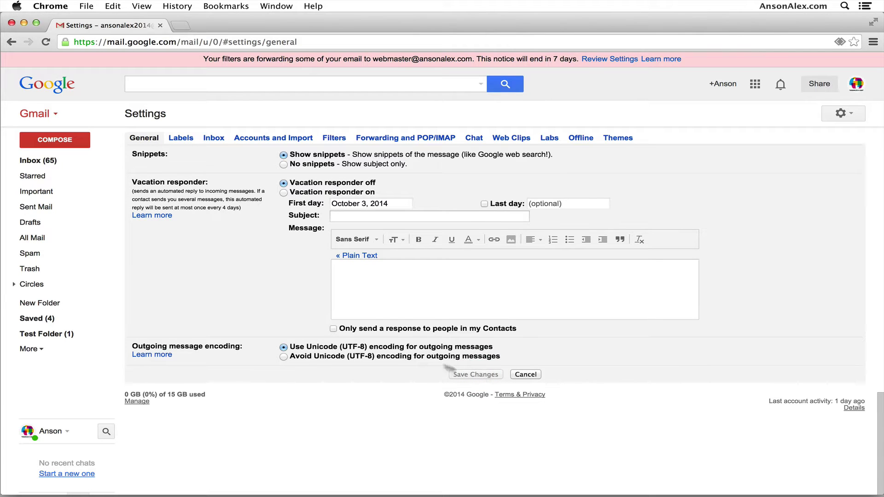
left_click(70, 162)
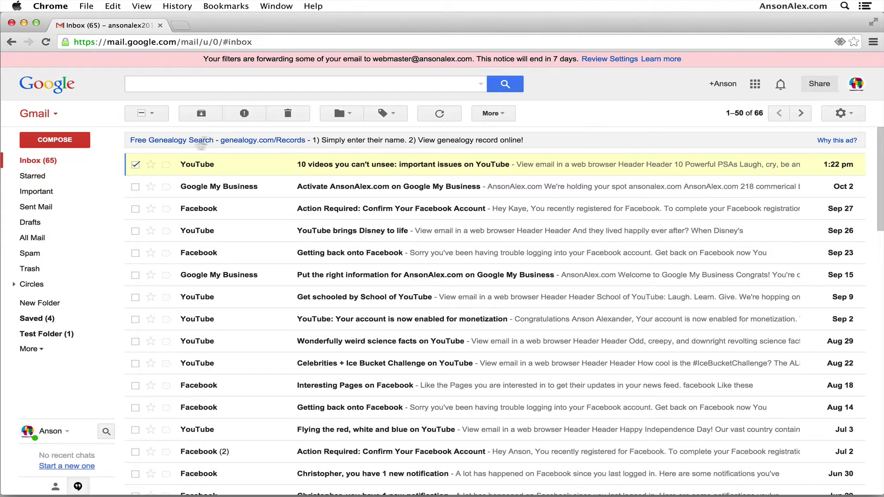
Uncheck the top YouTube email, open it and start forwarding it.
left_click(135, 164)
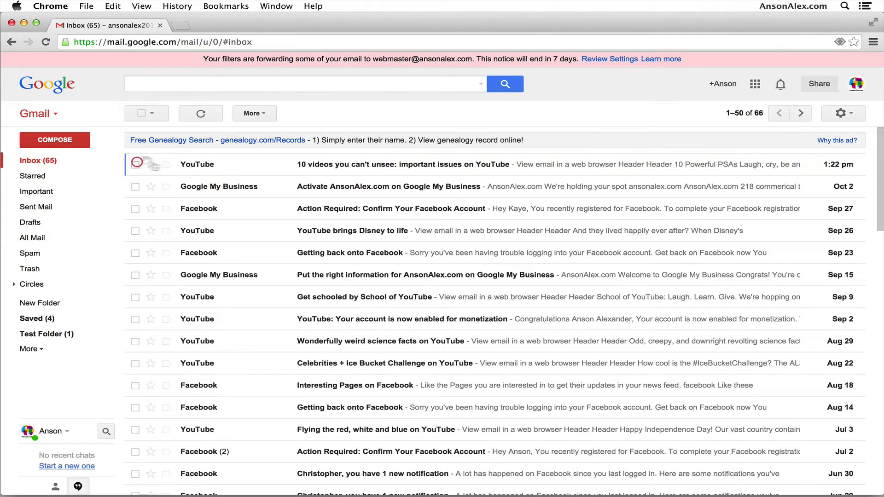
left_click(239, 170)
key("f")
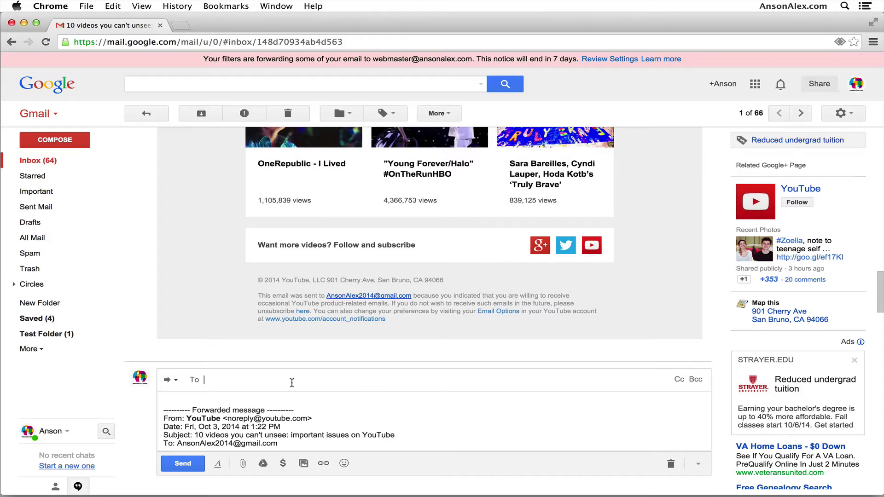
Scroll through the forwarded YouTube message, then return to the inbox.
scroll(292, 383, "up", 15)
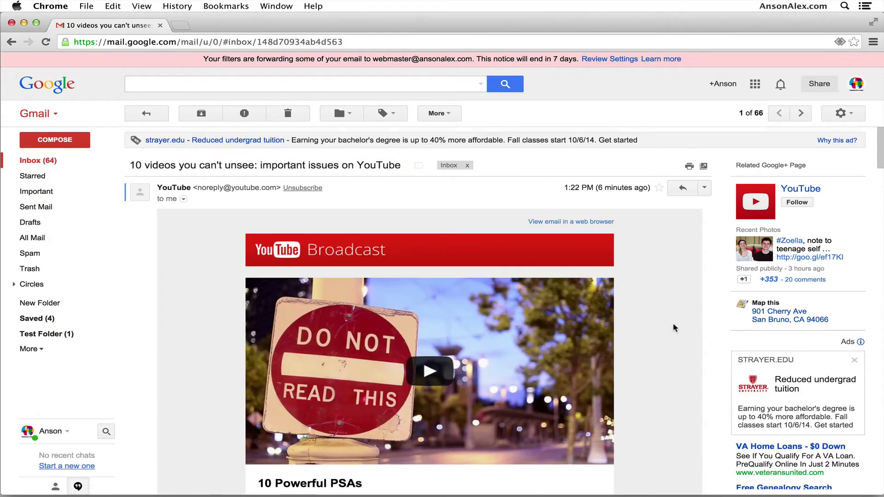
scroll(673, 327, "down", 20)
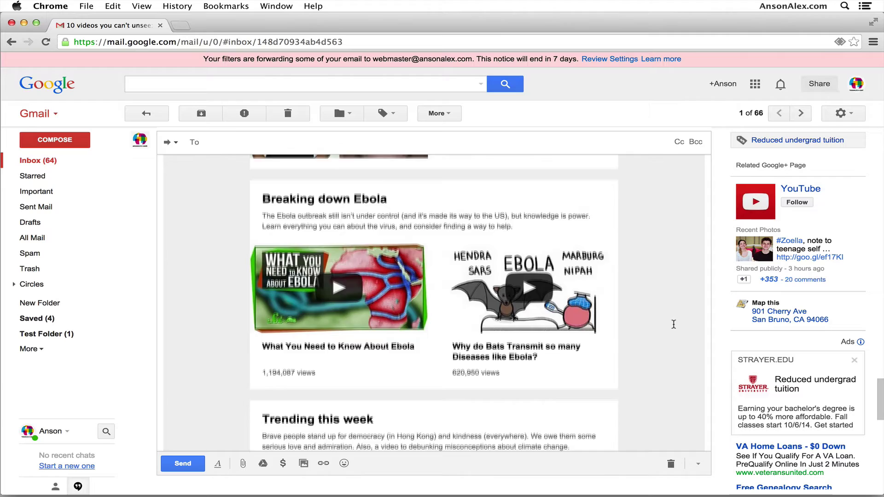
right_click(672, 324)
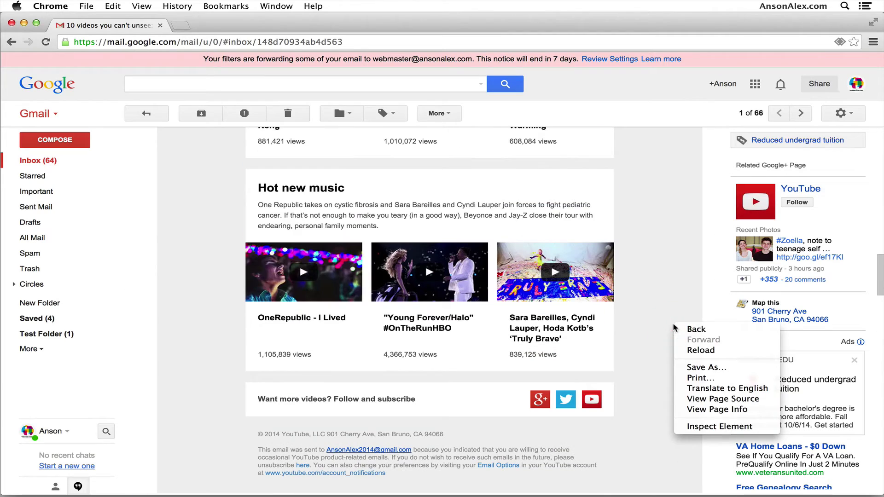
left_click(648, 309)
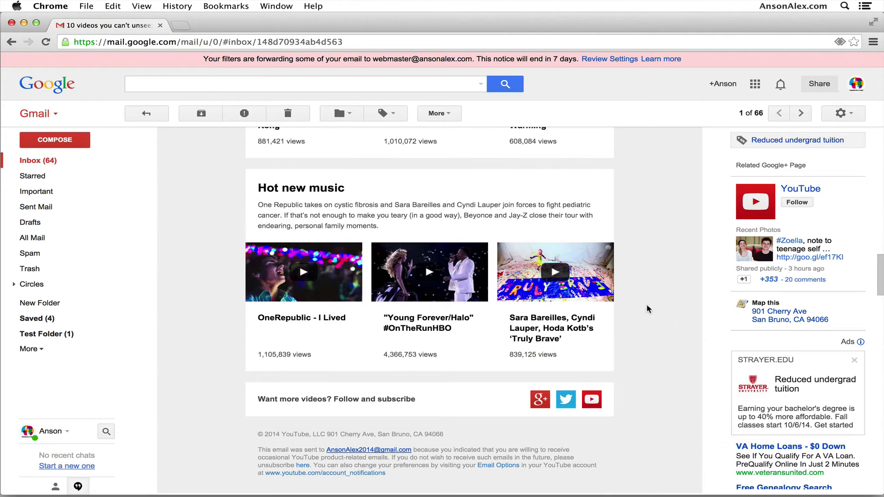
scroll(648, 309, "down", 5)
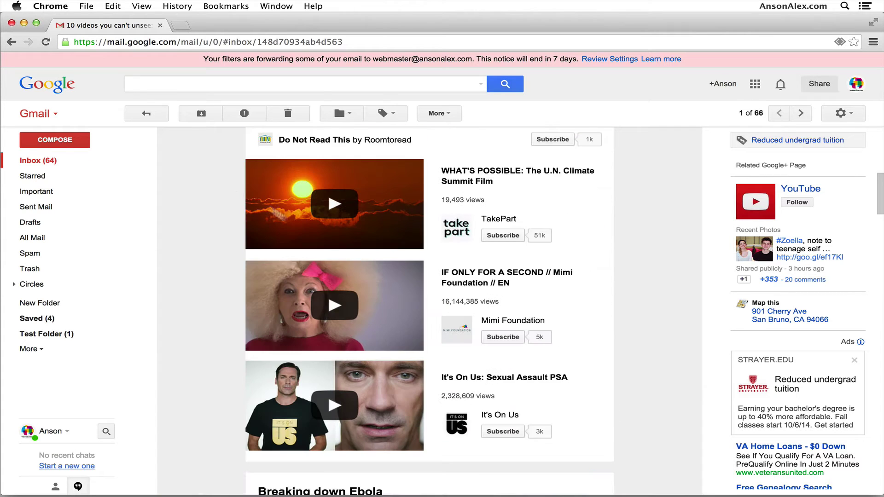
left_click(57, 162)
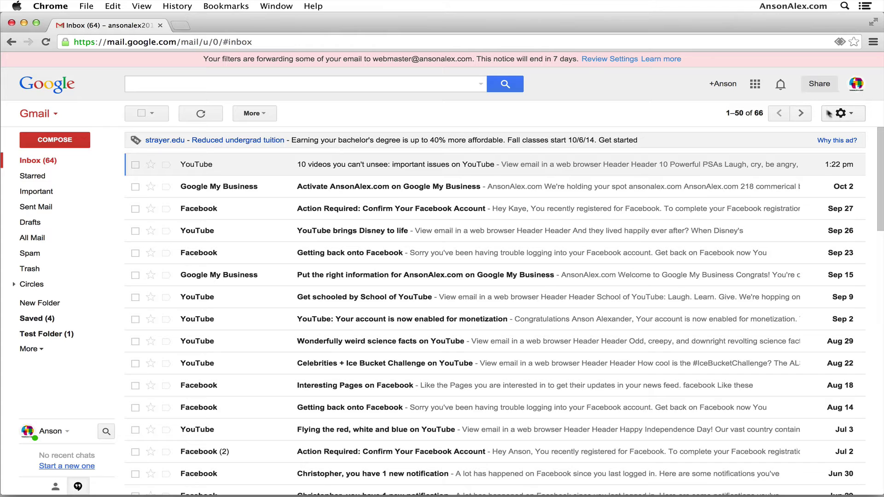
Go to Gmail's Forwarding and POP/IMAP settings and start adding a forwarding address.
left_click(842, 114)
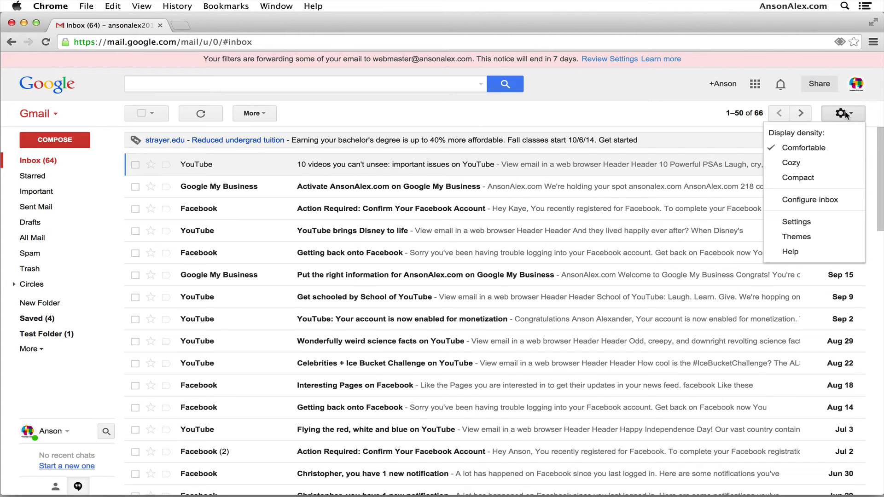
left_click(832, 223)
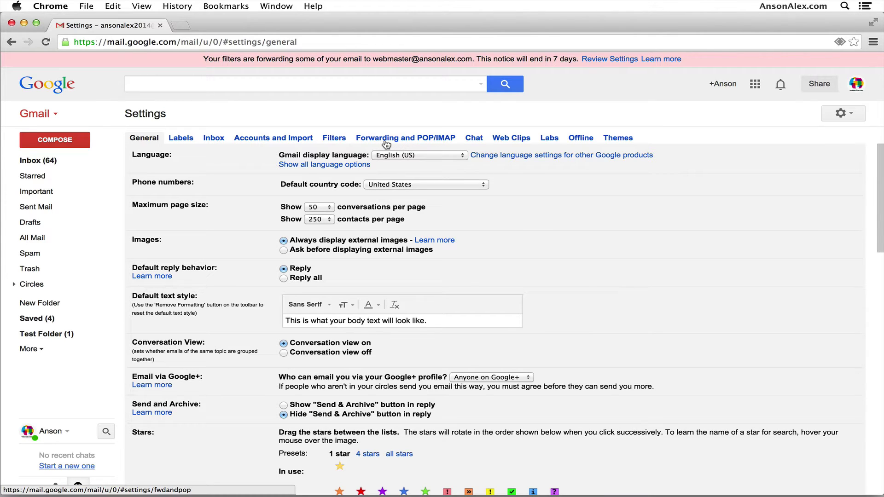
left_click(386, 144)
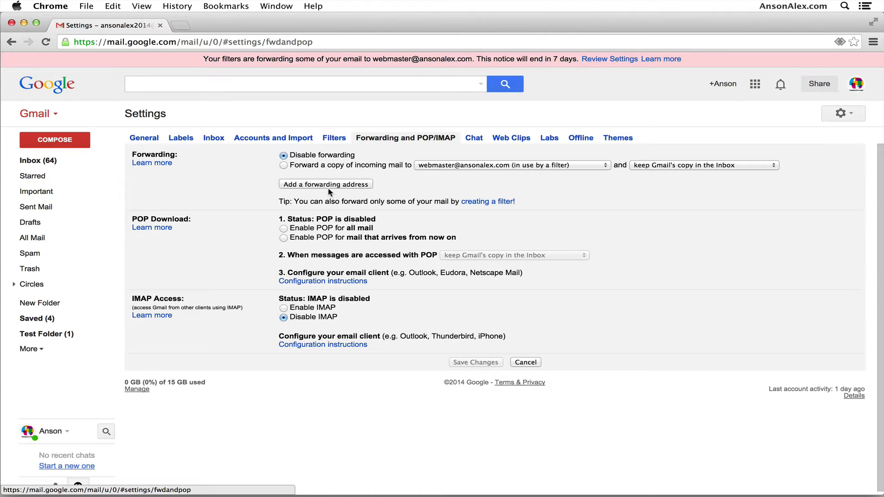
left_click(353, 184)
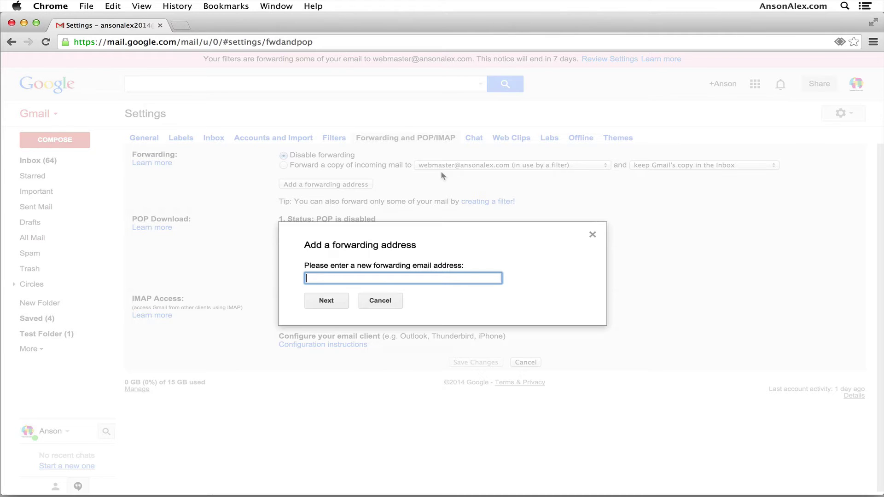
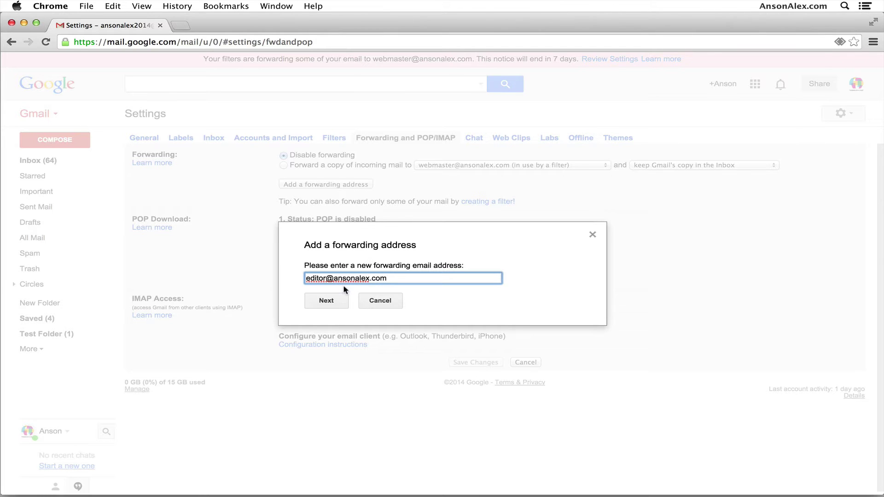
Enter the editor address on the site's domain as the forwarding address and confirm it.
left_click(341, 297)
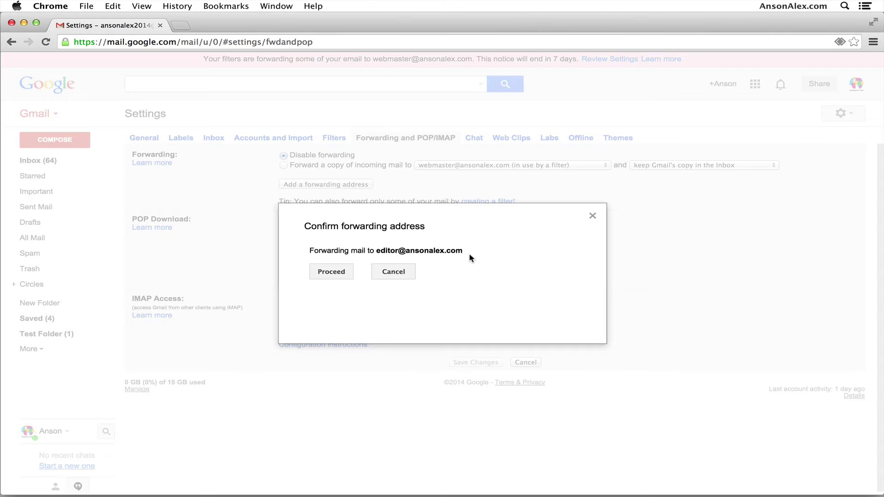
left_click(338, 275)
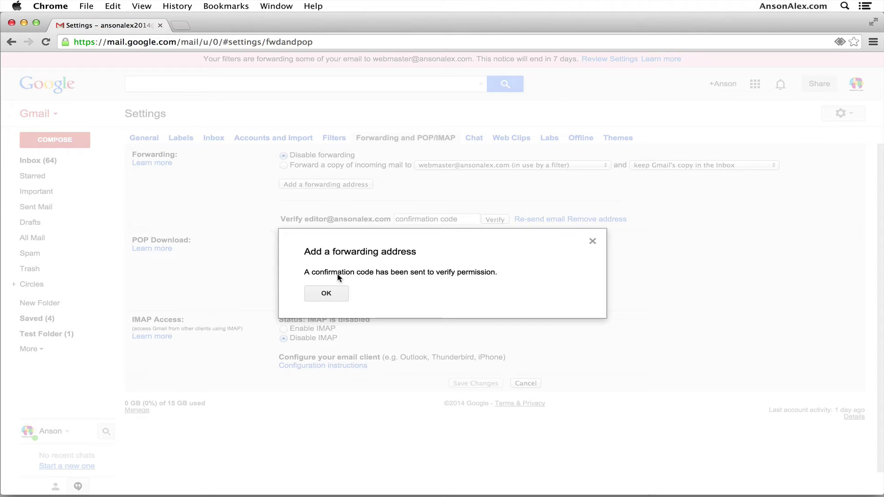
left_click(335, 298)
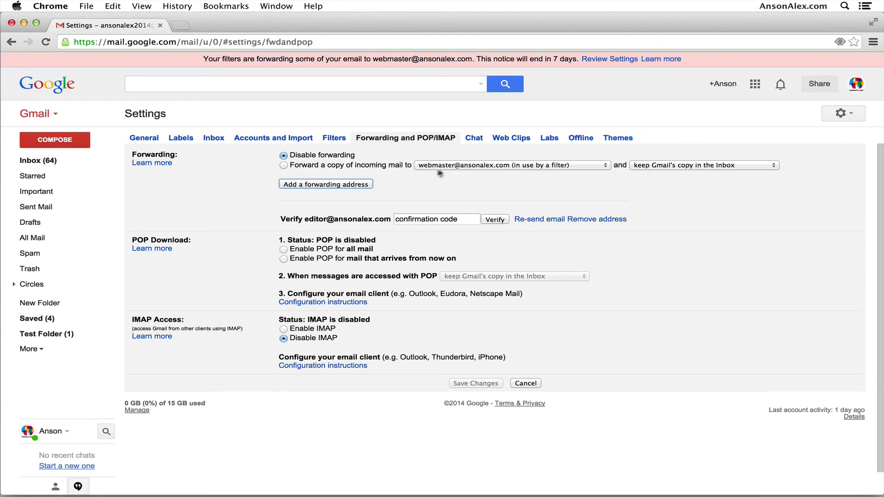
Check the forwarding address list without changing it, then go back to the inbox.
left_click(478, 166)
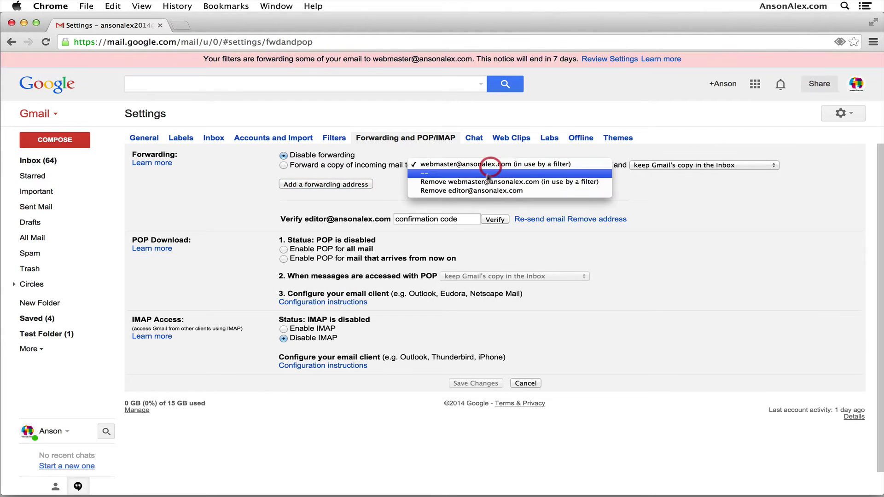
left_click(644, 203)
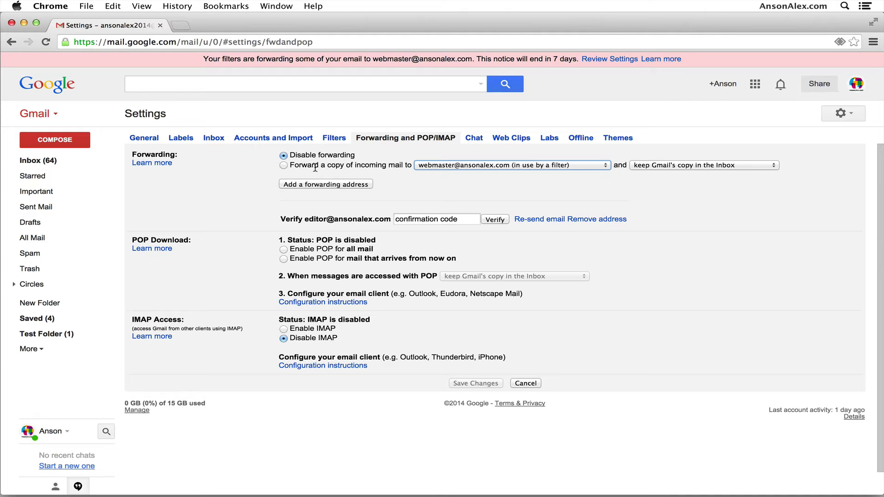
left_click(69, 159)
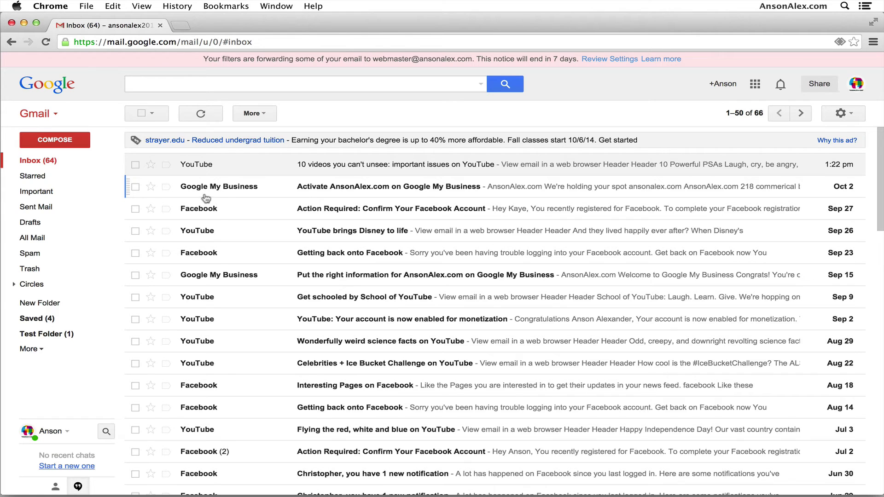
Select the Google My Business activation email and create a filter for messages like it.
mouse_move(229, 194)
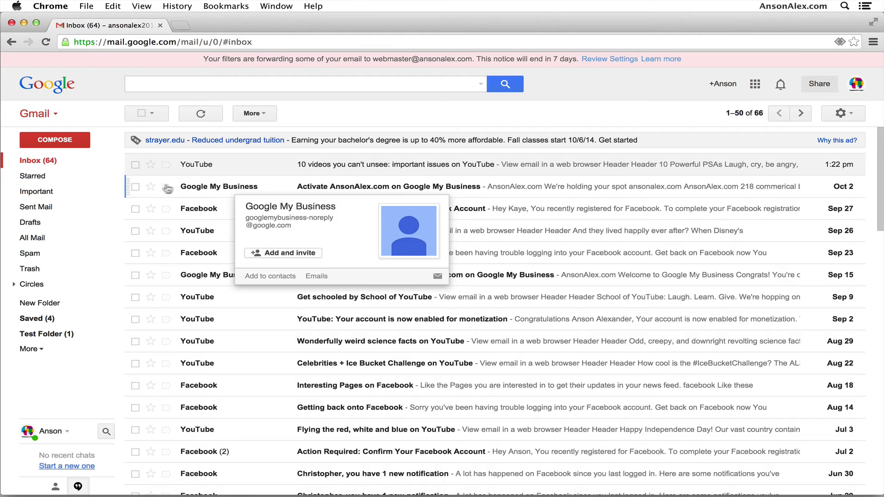
left_click(136, 187)
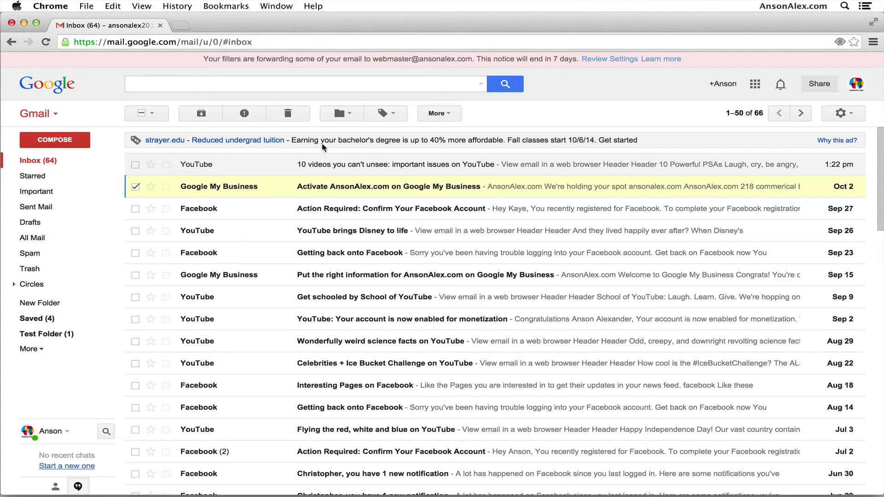
left_click(448, 114)
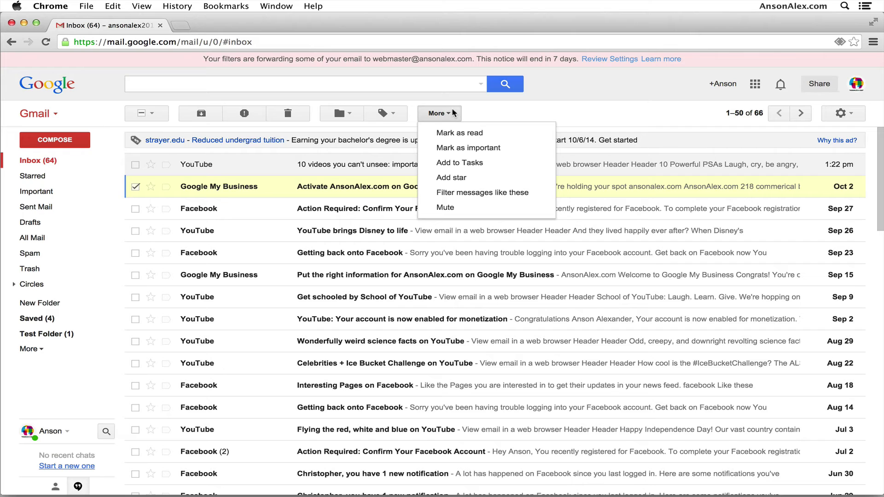
left_click(480, 193)
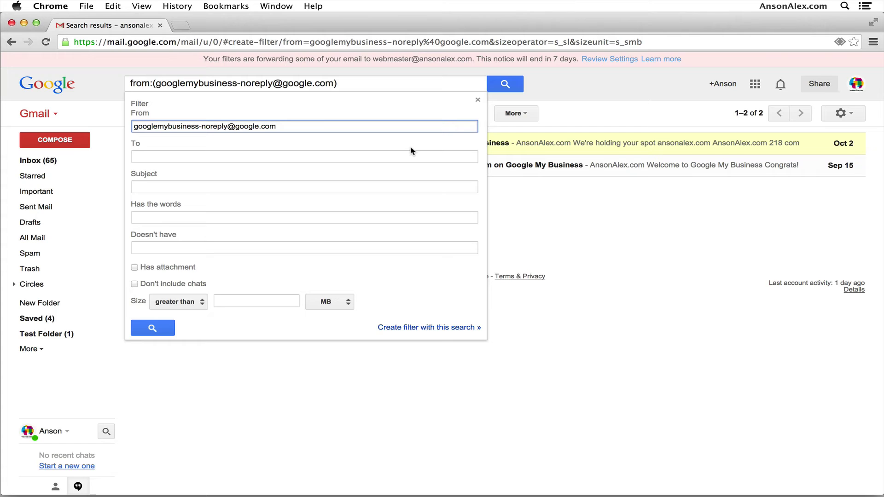
Replace the From criterion with subject 'Activate AnsonAlex.com on Google My Business' and build the filter from that search.
left_click_drag(276, 126, 131, 127)
key("BackSpace")
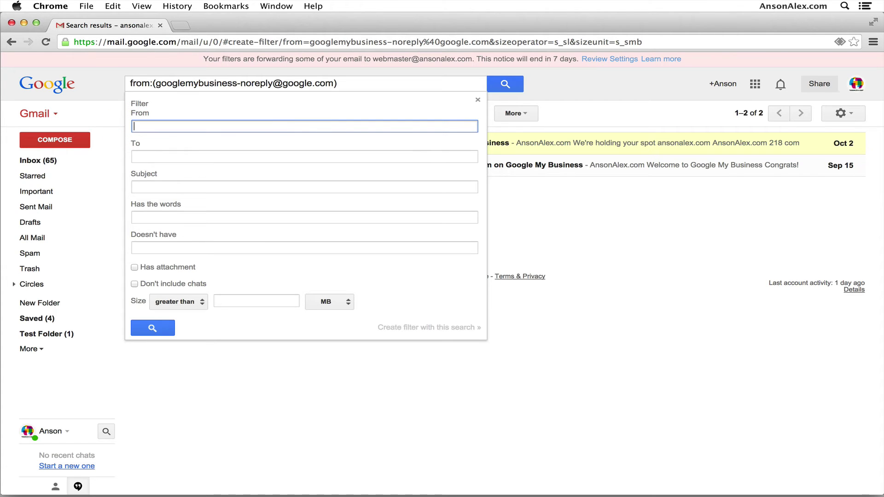
left_click(186, 190)
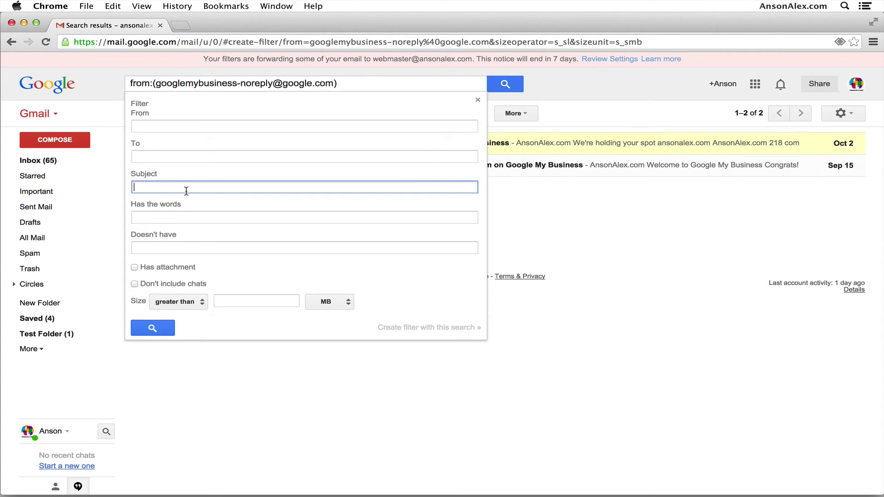
type("Activate ")
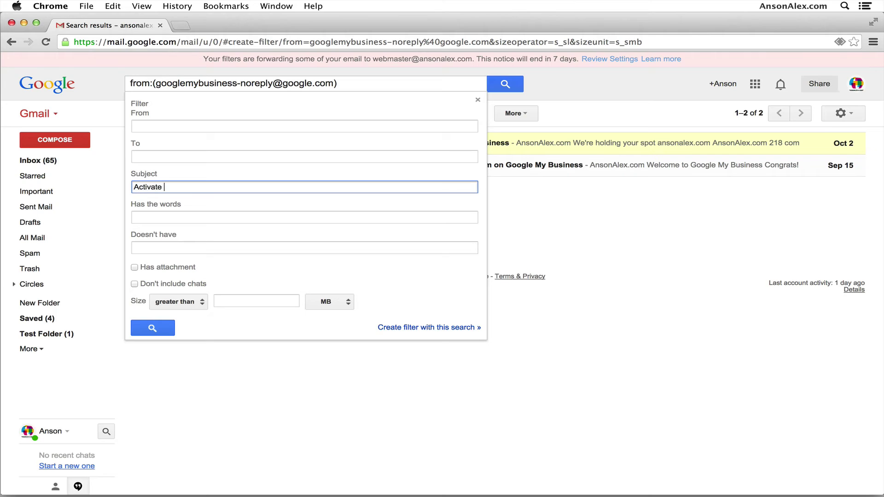
type("AnsonAlex.com on Google My Business")
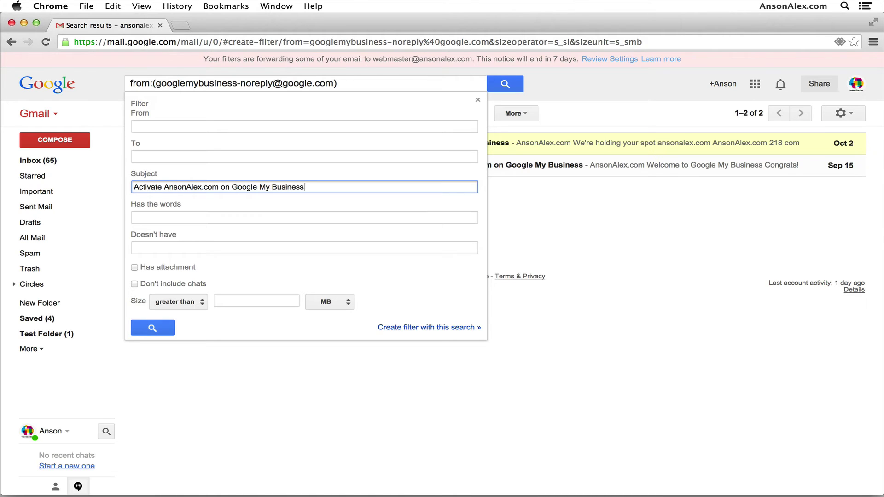
left_click(165, 329)
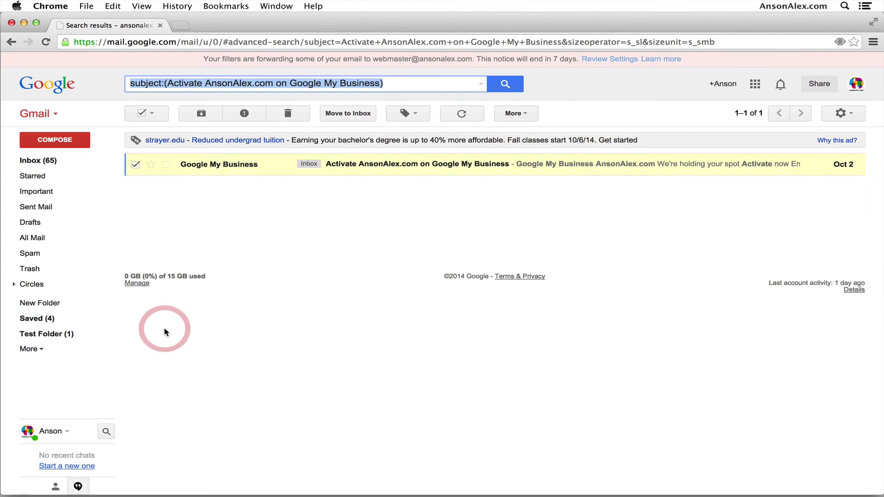
left_click(481, 86)
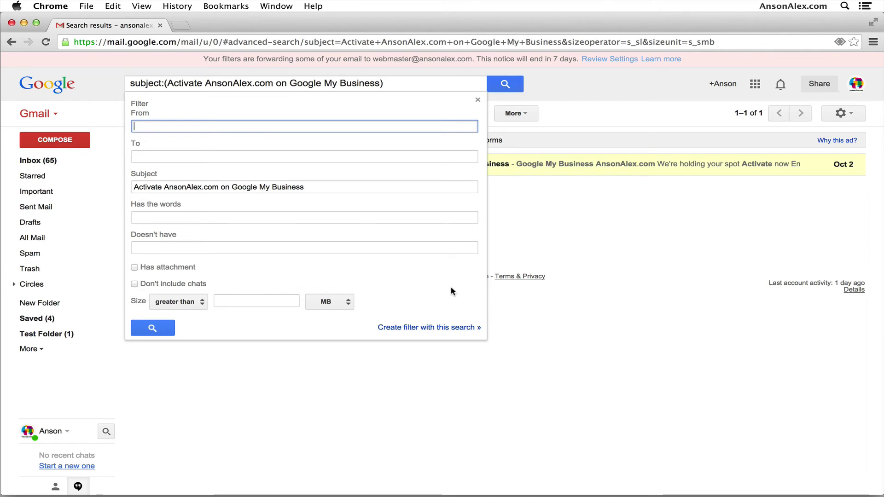
left_click(468, 333)
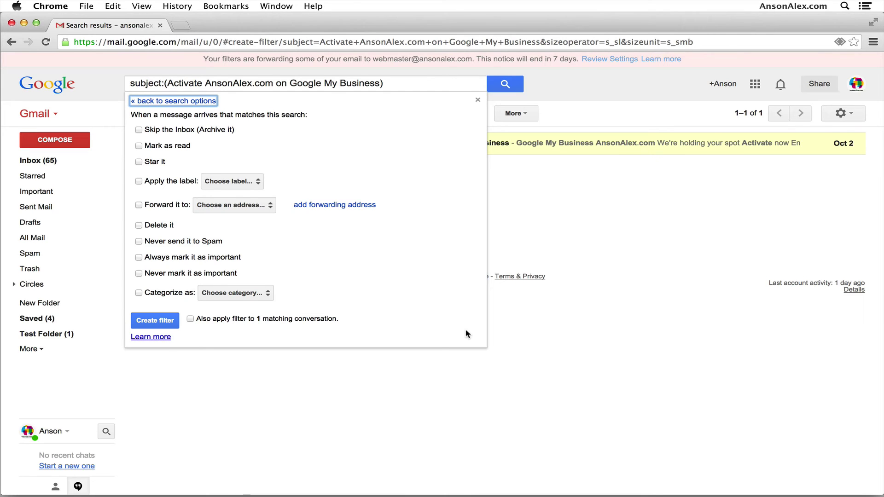
Set the filter to forward matching messages to the webmaster address.
left_click(138, 205)
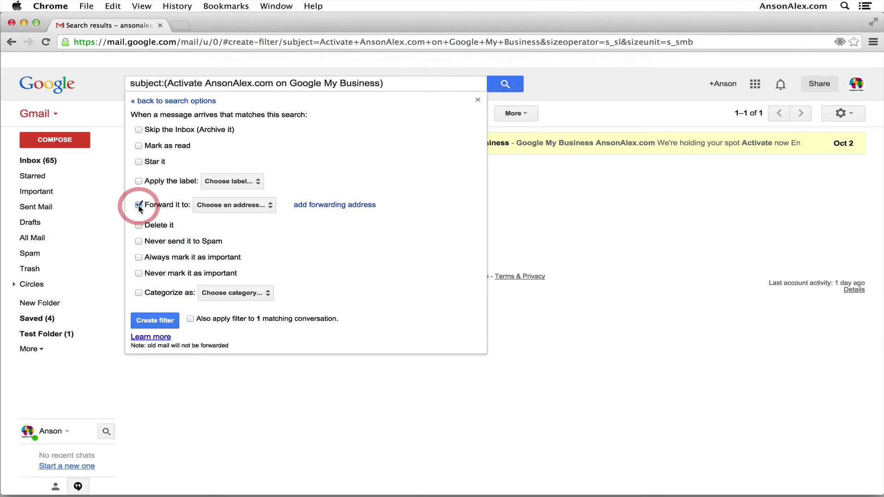
left_click(262, 207)
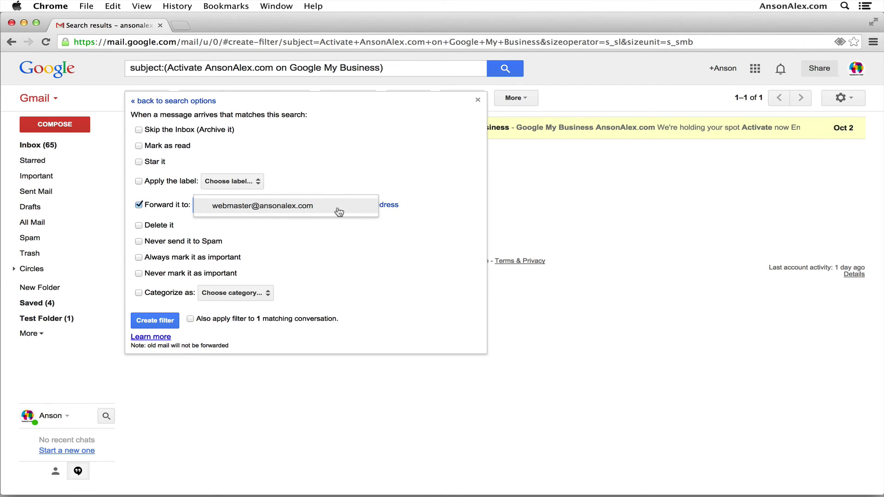
left_click(305, 212)
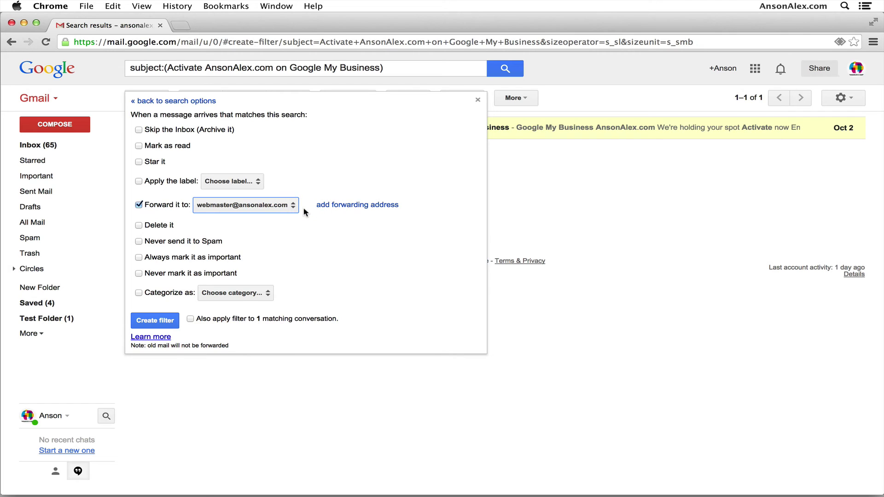
left_click(294, 336)
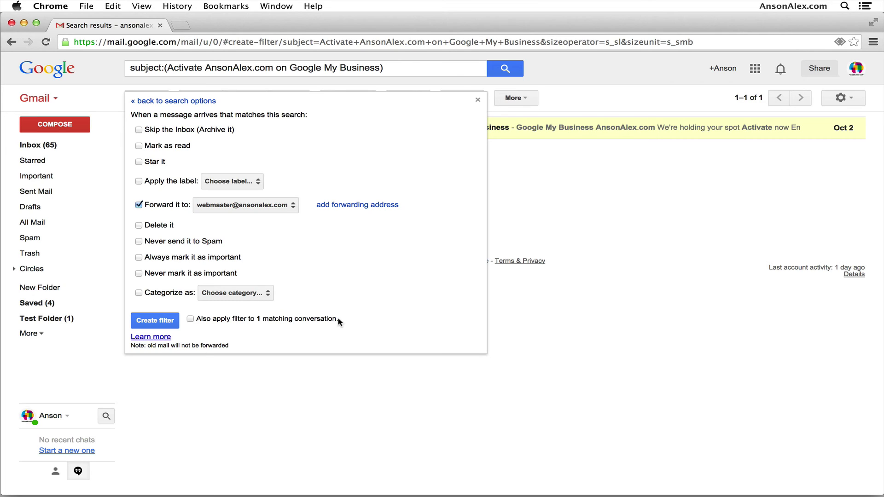
Save the new forwarding filter.
left_click(159, 322)
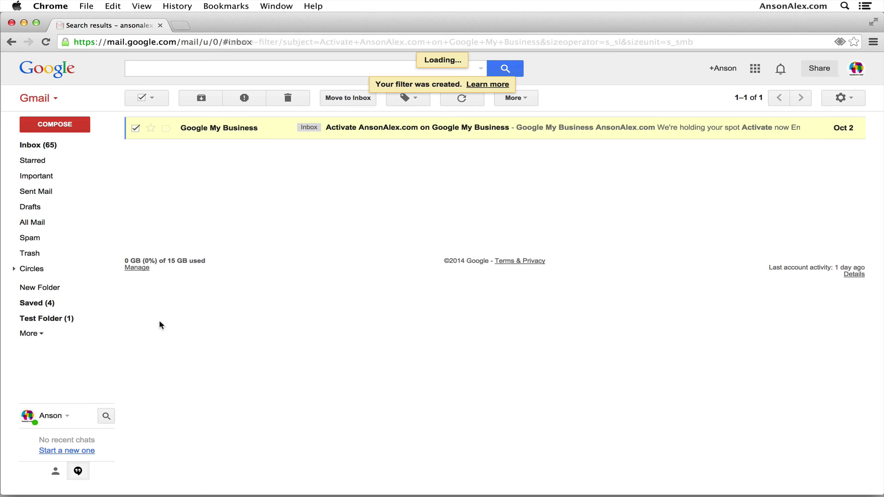